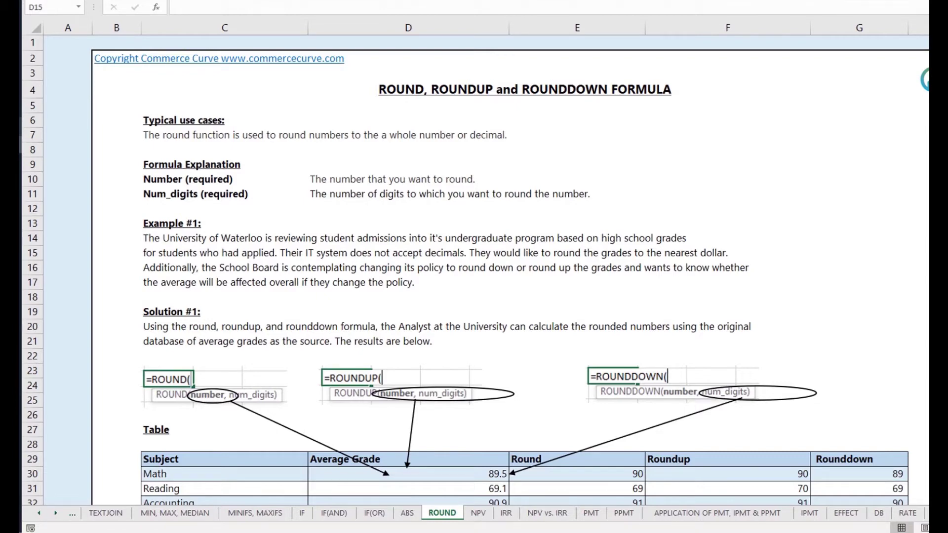
Step: Review the Example #1 table's source data by selecting the subjects in C30:C36 and the average grades in D30:D36
{"action": "scroll", "coordinate": [474, 267], "scroll_direction": "down", "scroll_amount": 3}
{"action": "left_click_drag", "start_coordinate": [222, 352], "coordinate": [222, 441]}
{"action": "left_click_drag", "start_coordinate": [345, 349], "coordinate": [346, 436]}
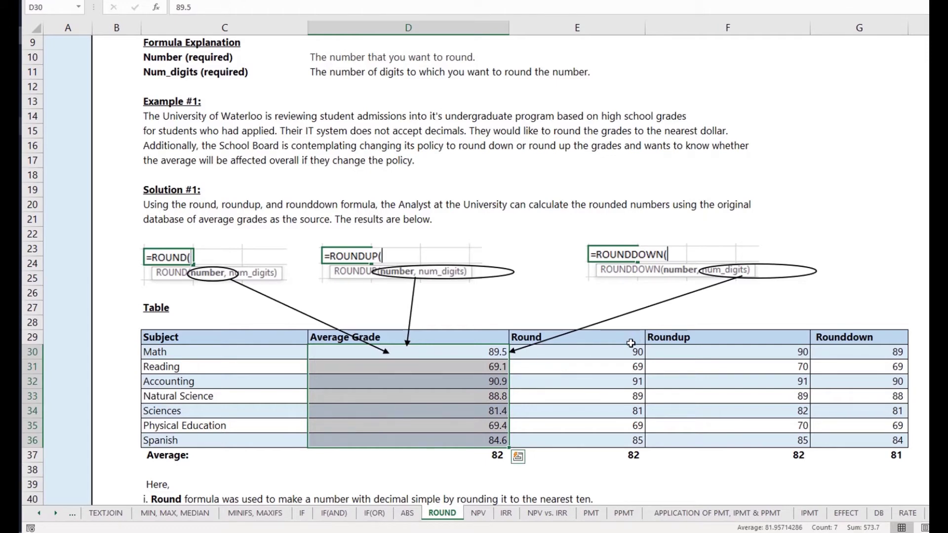
{"action": "scroll", "coordinate": [629, 341], "scroll_direction": "down", "scroll_amount": 2}
{"action": "scroll", "coordinate": [629, 370], "scroll_direction": "down", "scroll_amount": 1}
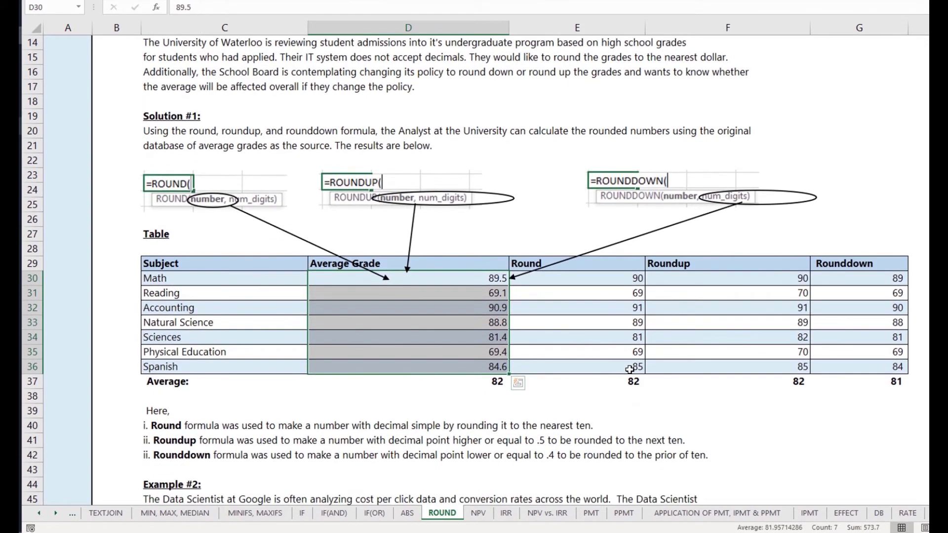
Step: Inspect the number and num_digits arguments of the ROUND formula in E30, keep it as is, and check the Reading row's formula
{"action": "left_click", "coordinate": [571, 279]}
{"action": "double_click", "coordinate": [571, 280]}
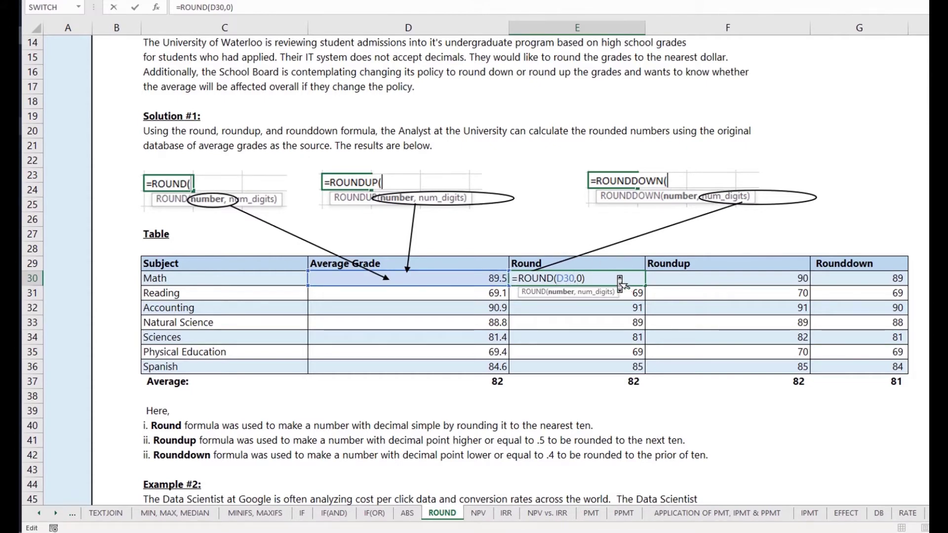
{"action": "left_click", "coordinate": [580, 279]}
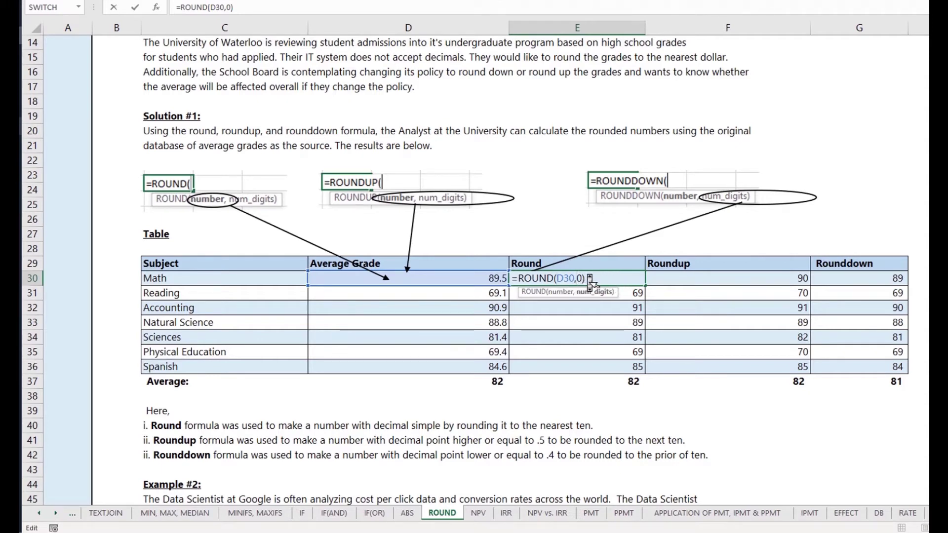
{"action": "left_click", "coordinate": [590, 279]}
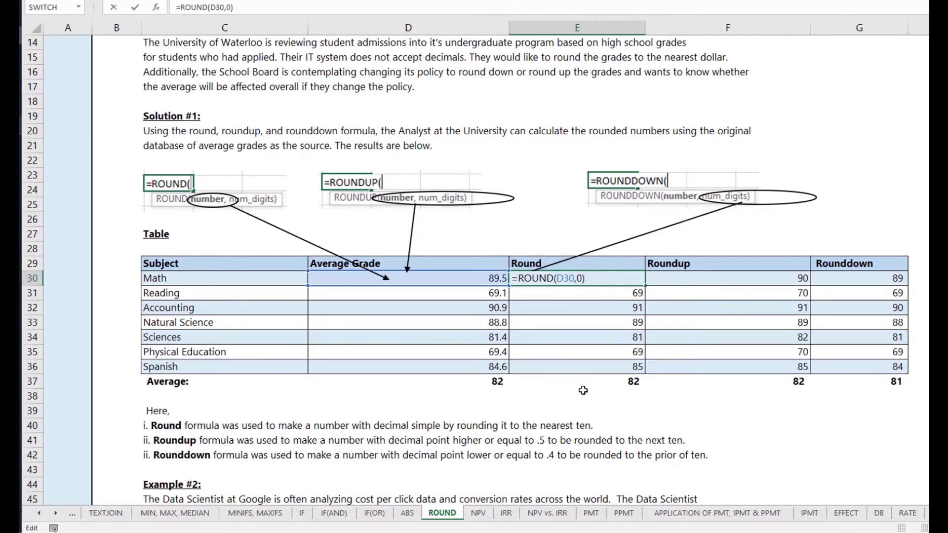
{"action": "key", "text": "Return"}
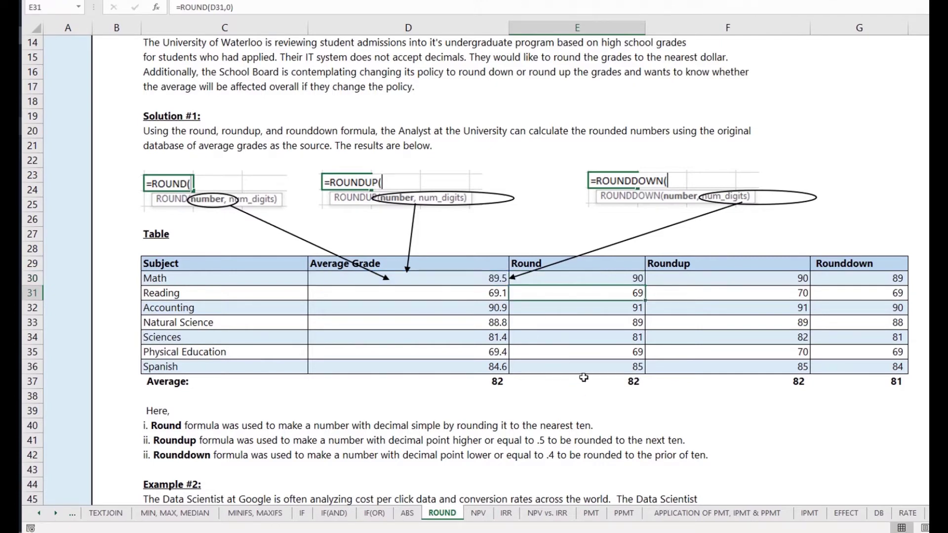
{"action": "left_click", "coordinate": [570, 280]}
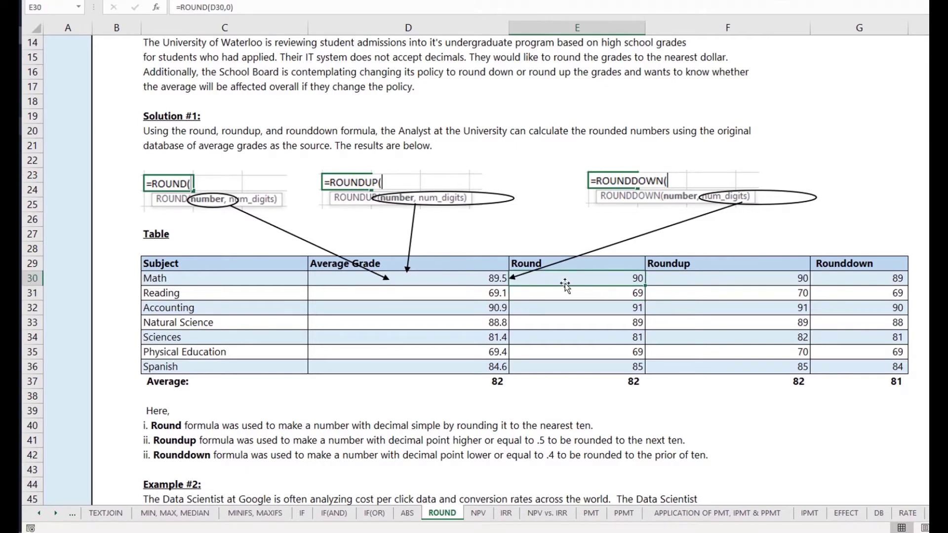
{"action": "left_click", "coordinate": [561, 292]}
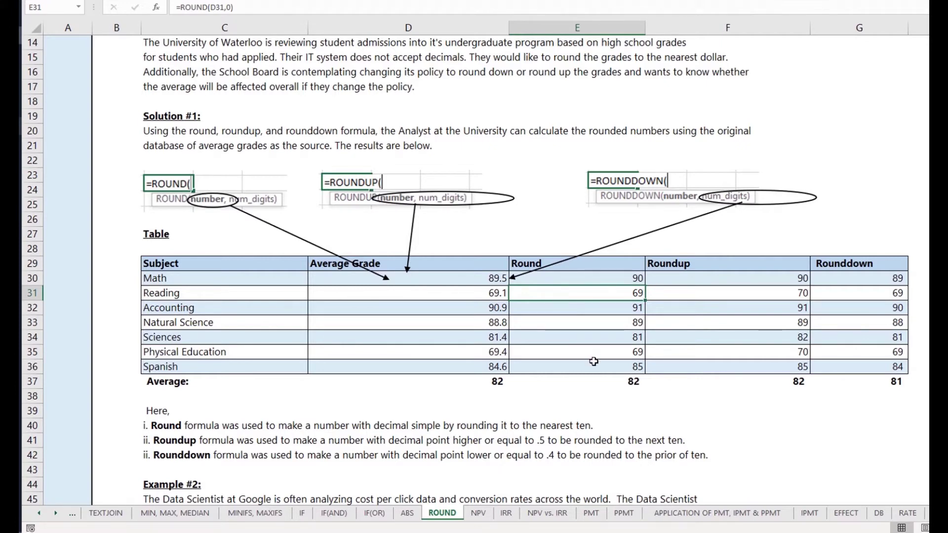
Step: Inspect the ROUNDUP formula for Math in F30, leaving it unedited and the cell selected
{"action": "left_click", "coordinate": [653, 280]}
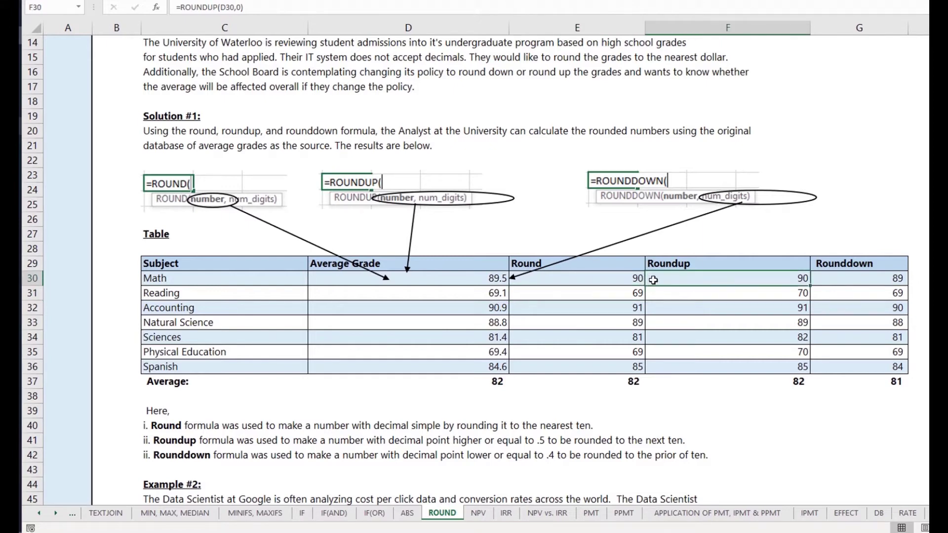
{"action": "double_click", "coordinate": [653, 280]}
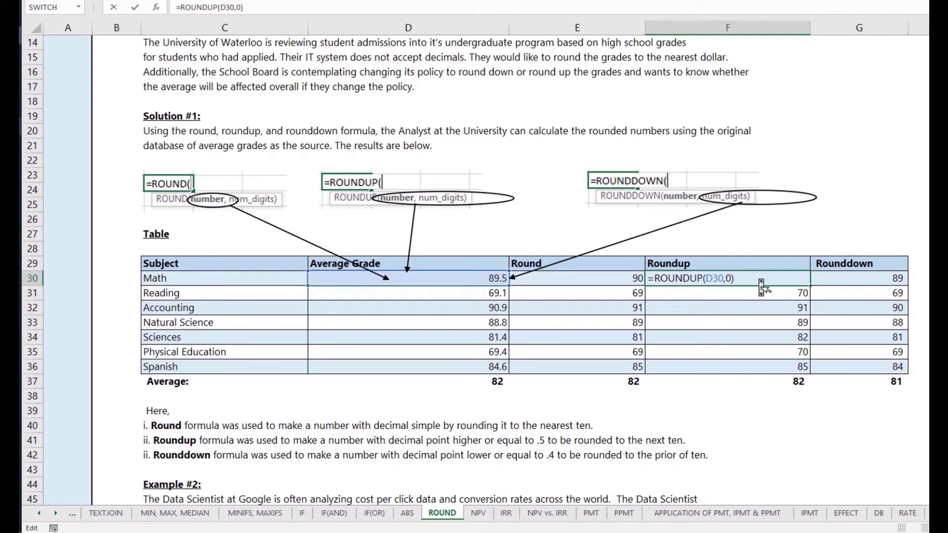
{"action": "key", "text": "Return"}
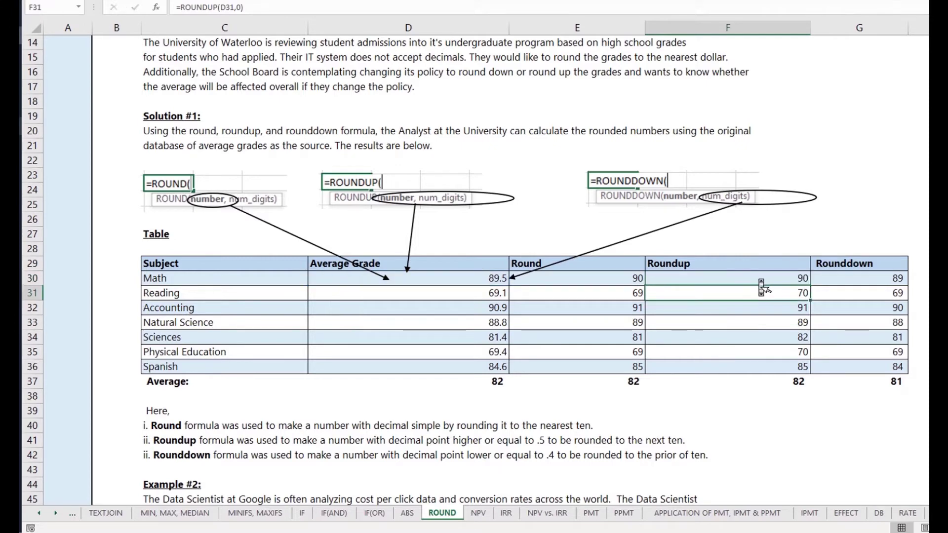
{"action": "left_click", "coordinate": [759, 279]}
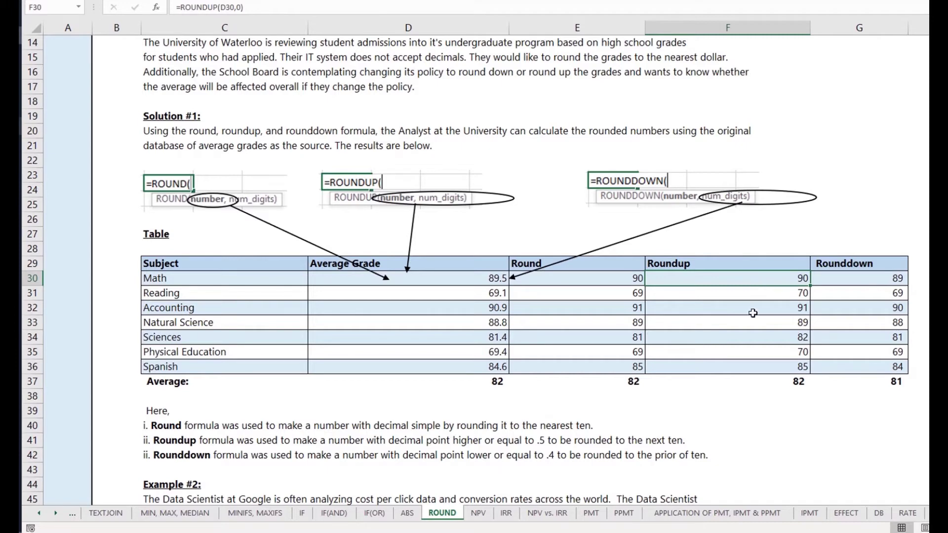
Step: Examine the ROUNDDOWN formula for Math in G30, including its num_digits argument, without editing it
{"action": "double_click", "coordinate": [834, 278]}
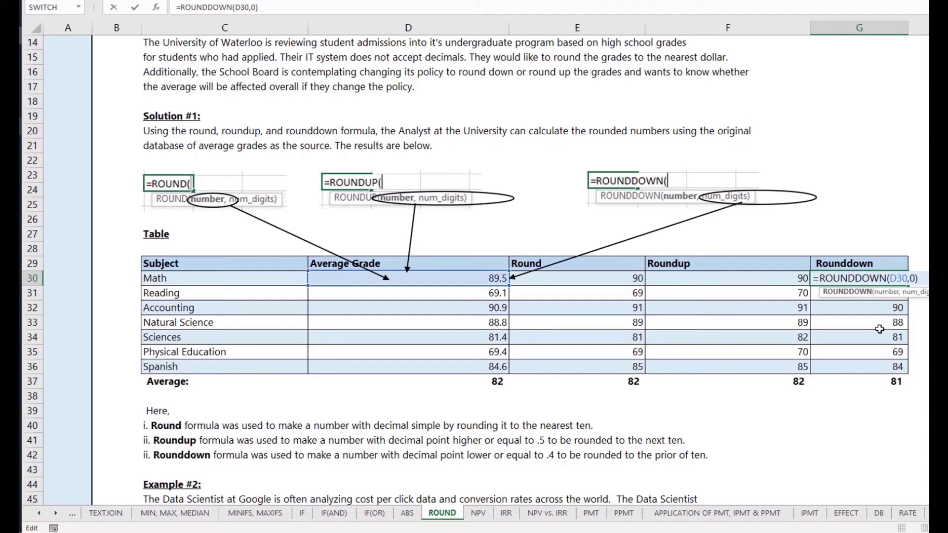
{"action": "left_click", "coordinate": [914, 278]}
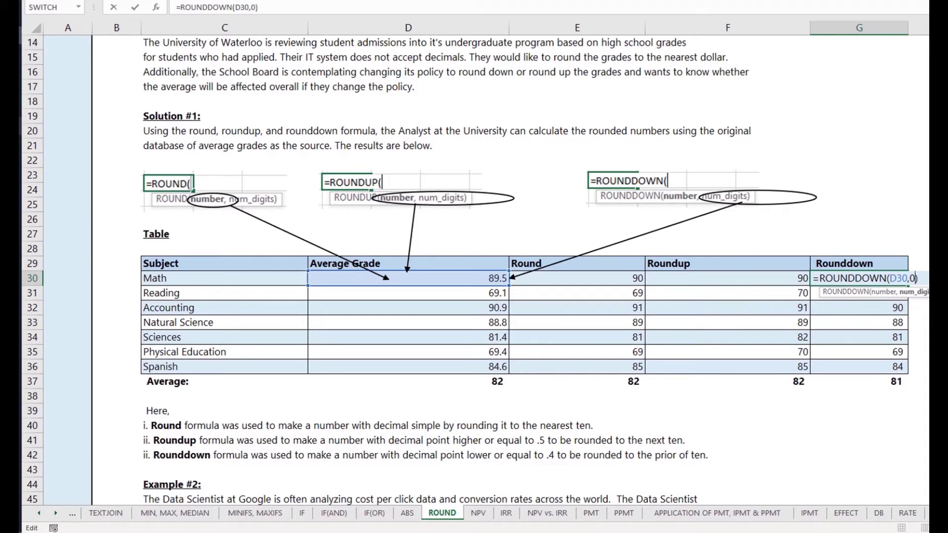
{"action": "key", "text": "Return"}
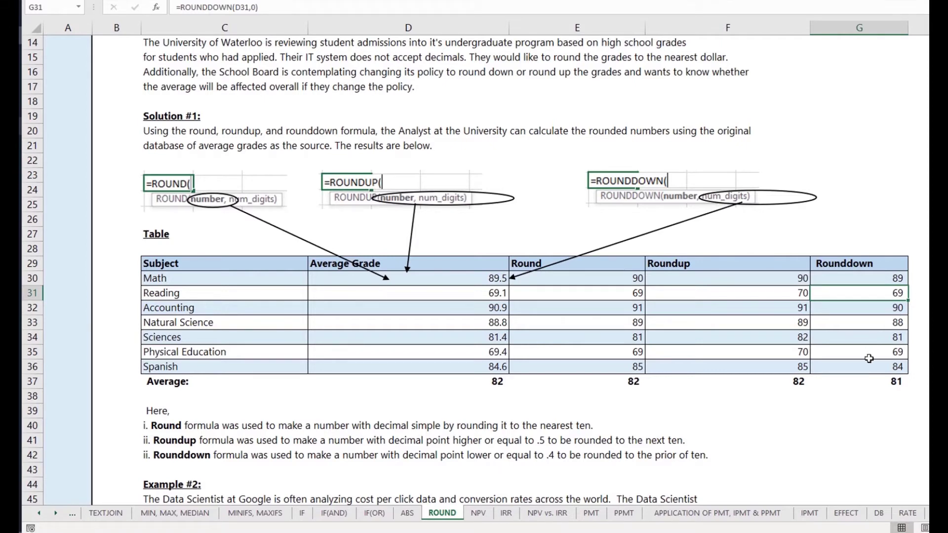
Step: Recheck the num_digits argument of the Math row's ROUND formula in E30 and leave the formula as it is
{"action": "scroll", "coordinate": [869, 359], "scroll_direction": "down", "scroll_amount": 2}
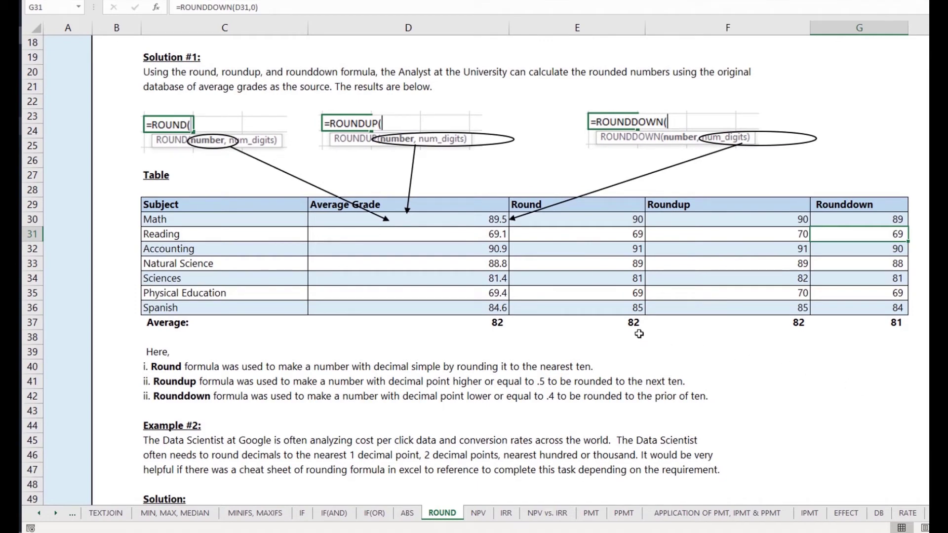
{"action": "left_click", "coordinate": [599, 223]}
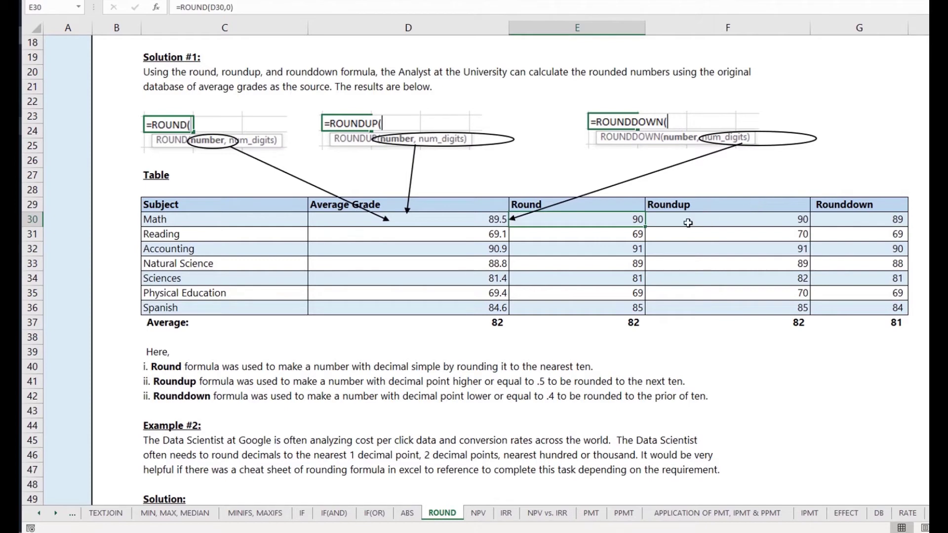
{"action": "double_click", "coordinate": [630, 223]}
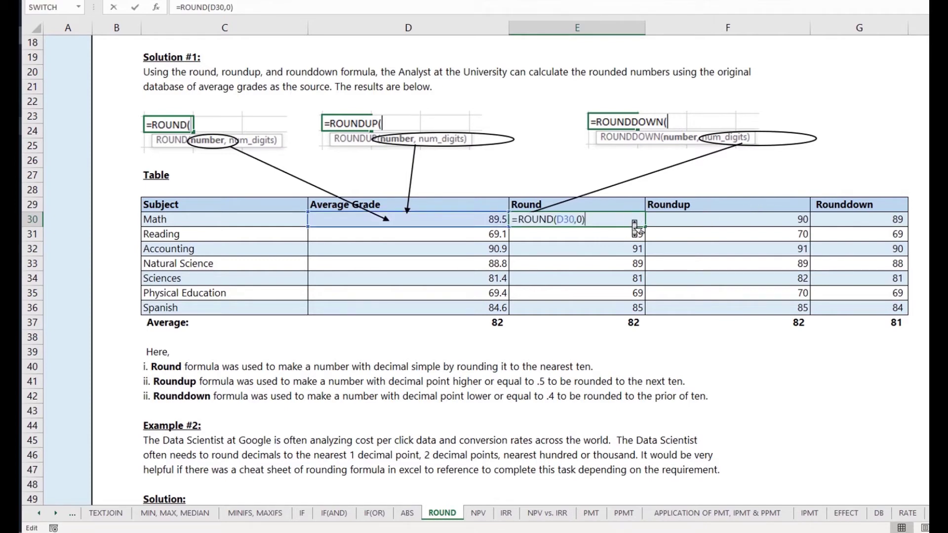
{"action": "left_click", "coordinate": [581, 223]}
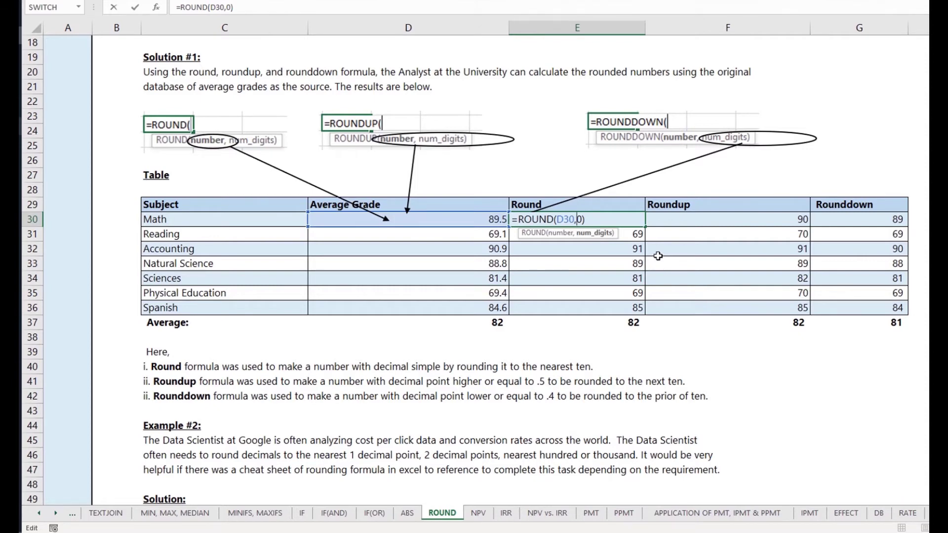
{"action": "key", "text": "Return"}
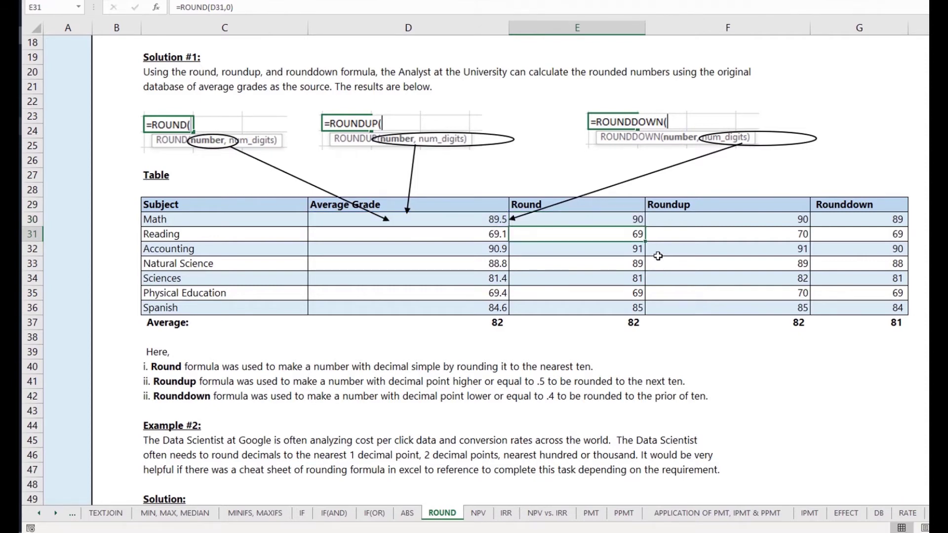
Step: Insert "in order to" before "complete this task" in the last line of the Example #2 description
{"action": "scroll", "coordinate": [658, 256], "scroll_direction": "down", "scroll_amount": 3}
{"action": "scroll", "coordinate": [658, 265], "scroll_direction": "down", "scroll_amount": 3}
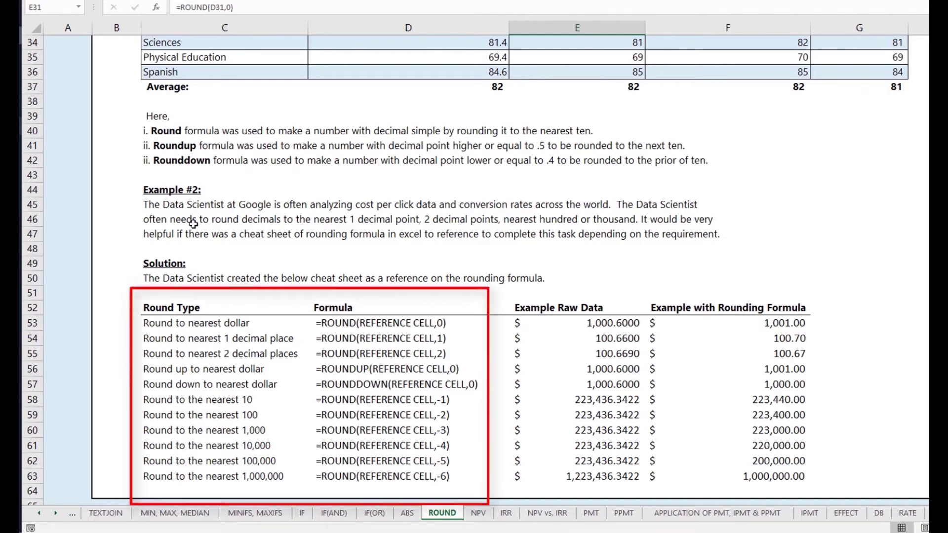
{"action": "left_click", "coordinate": [163, 236]}
{"action": "double_click", "coordinate": [494, 237]}
{"action": "type", "text": "in order to"}
{"action": "key", "text": "Return"}
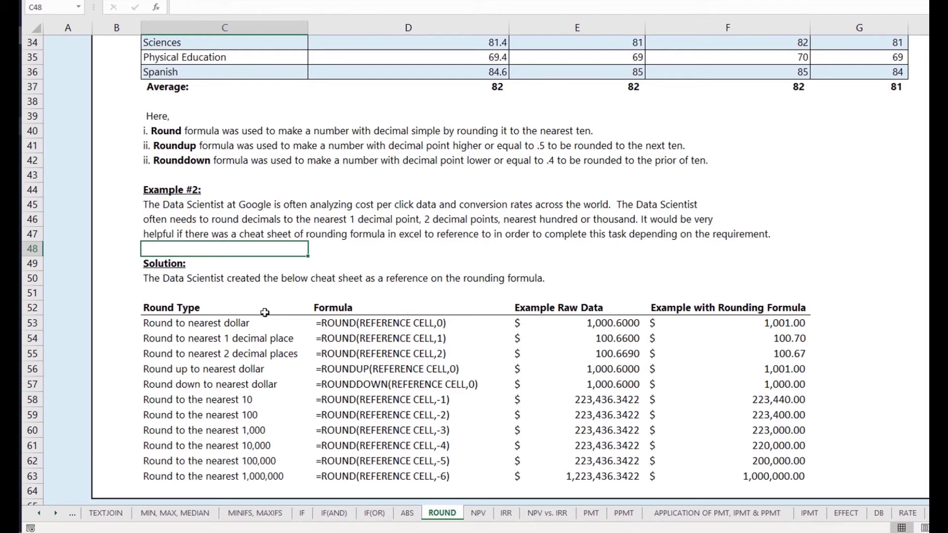
Step: Go through the Round Type column of the cheat sheet row by row, from nearest dollar to nearest 1,000,000
{"action": "left_click", "coordinate": [198, 314]}
{"action": "left_click", "coordinate": [171, 475], "text": "shift"}
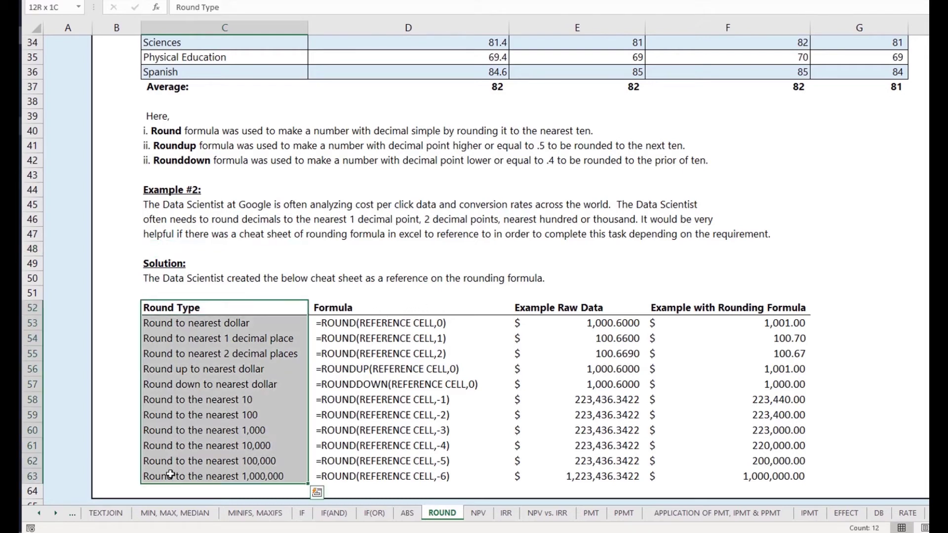
{"action": "left_click", "coordinate": [205, 322]}
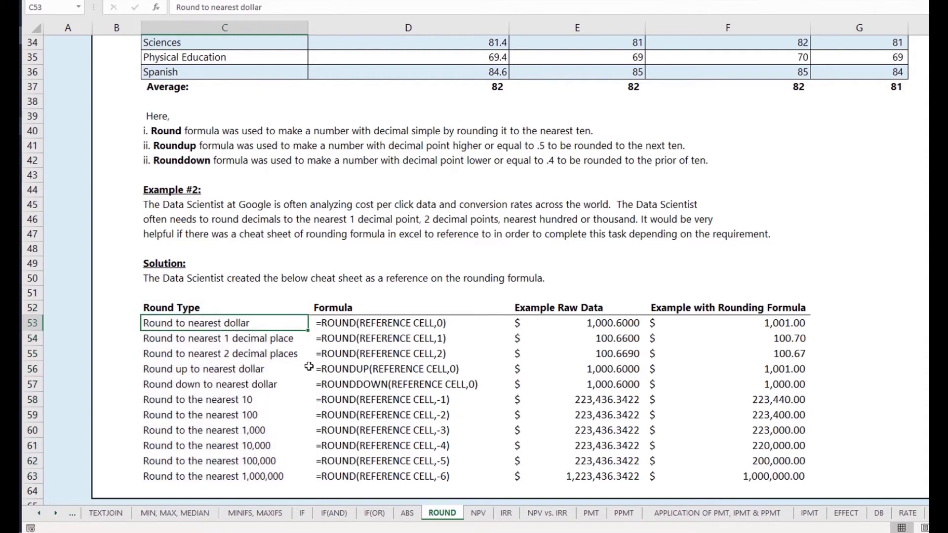
{"action": "left_click", "coordinate": [273, 342]}
{"action": "left_click", "coordinate": [285, 356]}
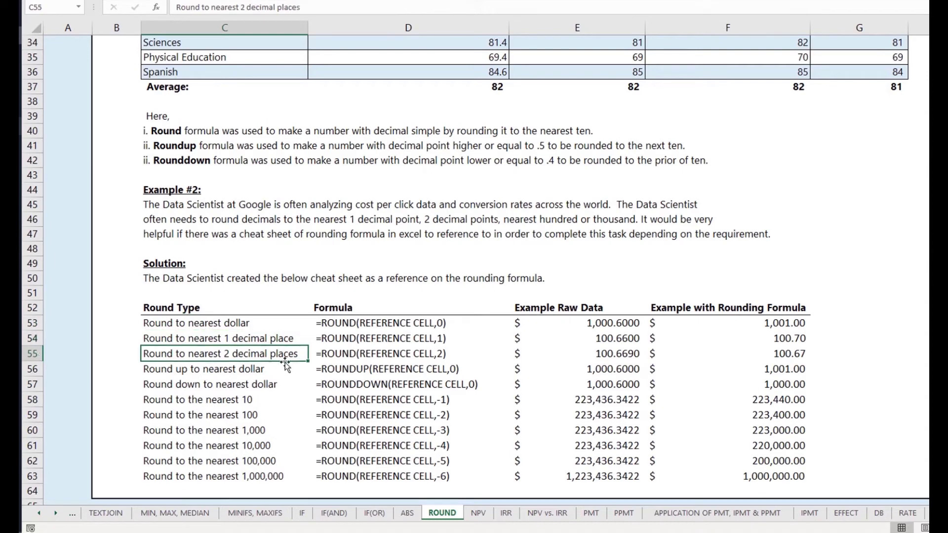
{"action": "left_click", "coordinate": [208, 368]}
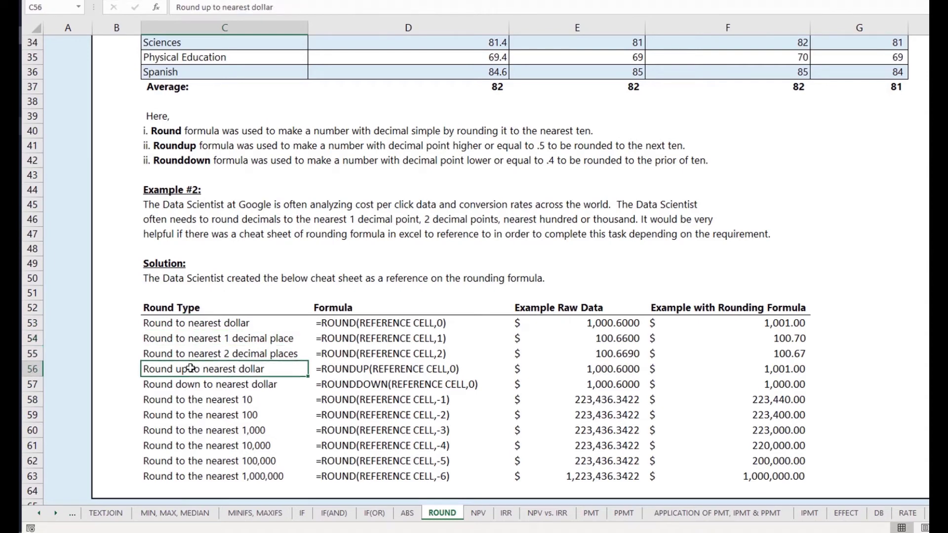
{"action": "left_click", "coordinate": [207, 383]}
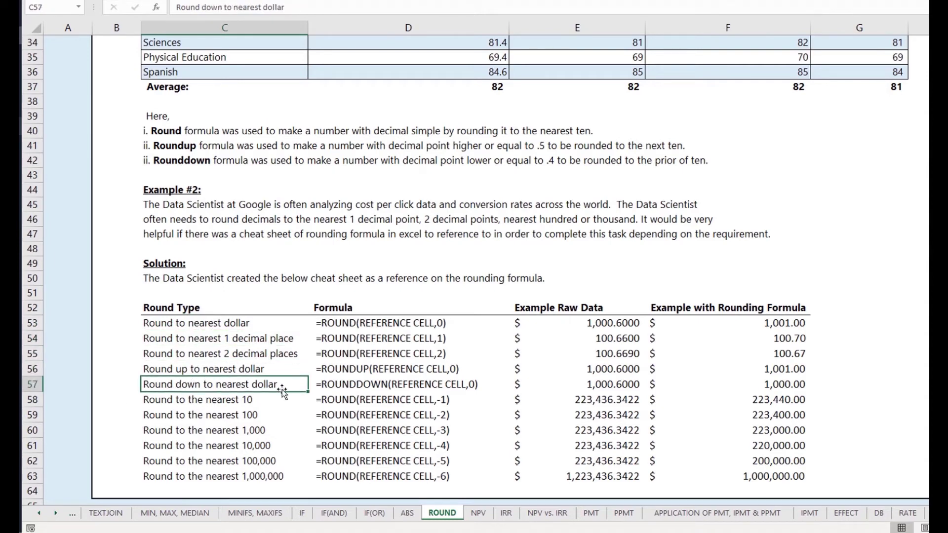
{"action": "left_click", "coordinate": [273, 404]}
{"action": "left_click", "coordinate": [275, 417]}
{"action": "left_click", "coordinate": [281, 433]}
{"action": "left_click", "coordinate": [282, 447]}
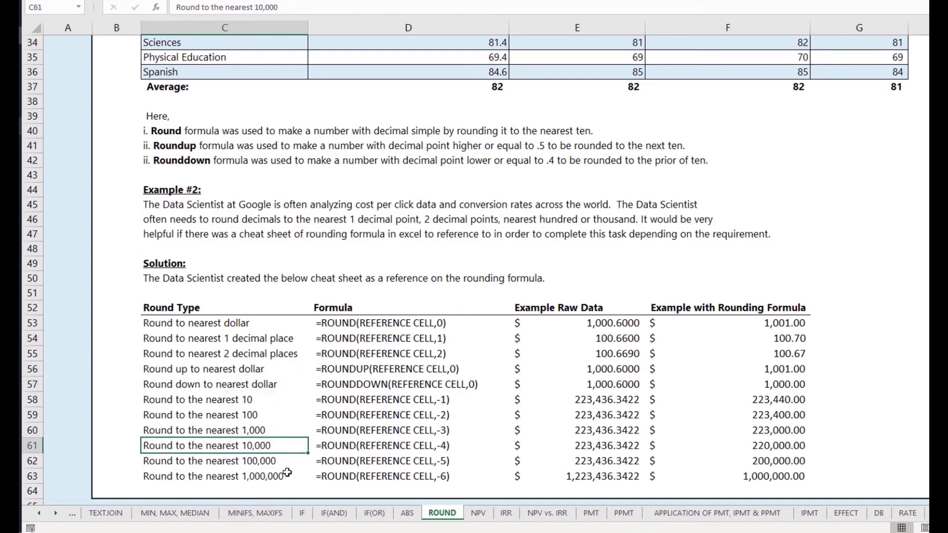
{"action": "left_click", "coordinate": [285, 462]}
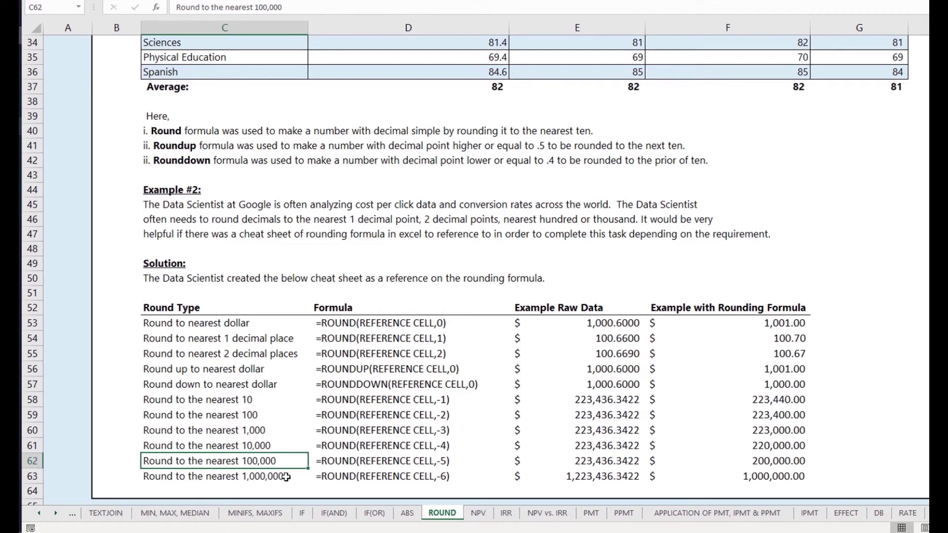
{"action": "left_click", "coordinate": [286, 477]}
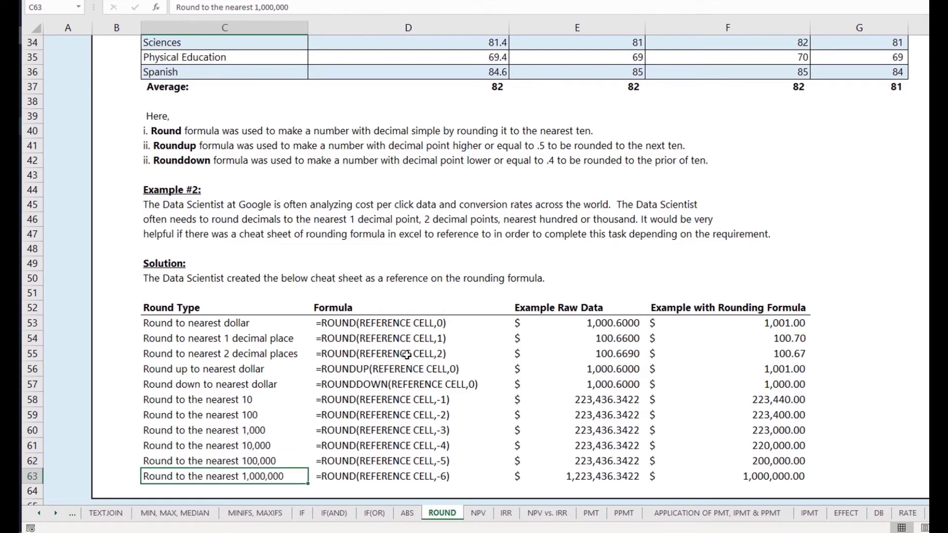
{"action": "key", "text": "BackSpace"}
{"action": "key", "text": "Escape"}
Step: Compare the cheat sheet's nearest-dollar formula in D53 with the example formula in F53, and inspect the one-decimal-place formula in F54
{"action": "left_click", "coordinate": [406, 322]}
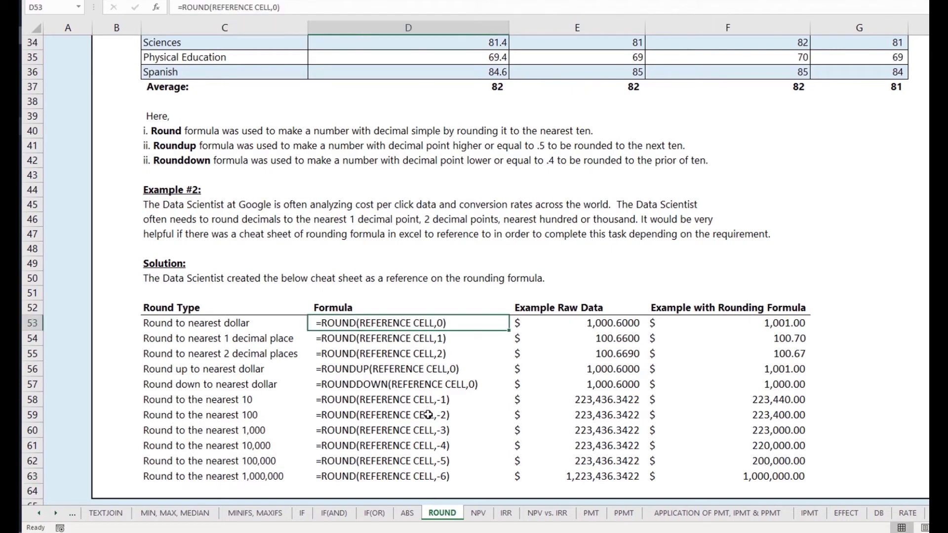
{"action": "double_click", "coordinate": [731, 324]}
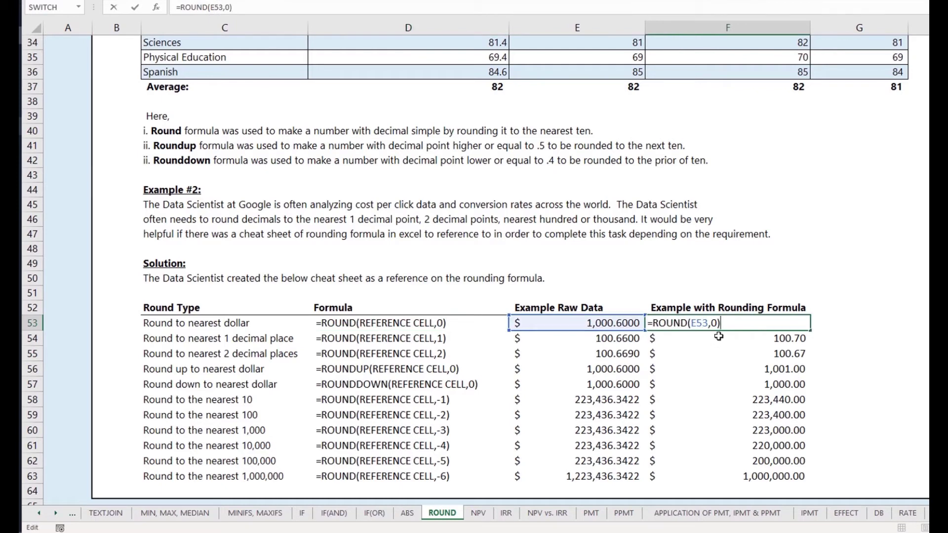
{"action": "key", "text": "Return"}
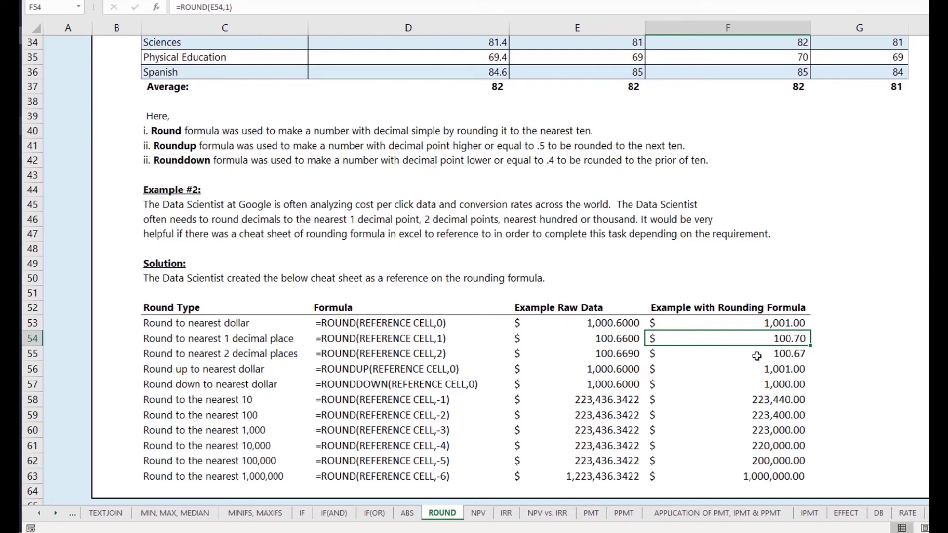
{"action": "key", "text": "F2"}
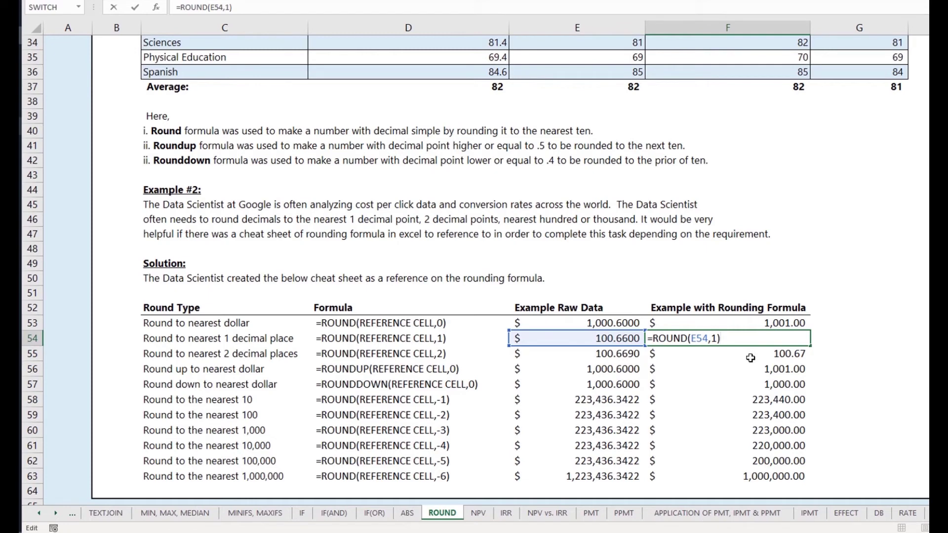
{"action": "key", "text": "Return"}
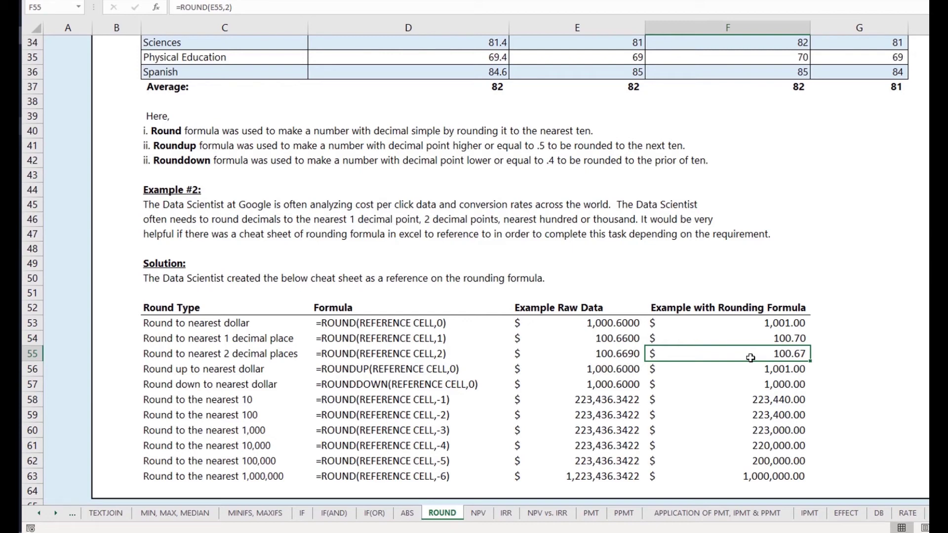
Step: Inspect the two-decimal-place ROUND formula in F55 and the ROUNDUP formula in F56, leaving both as they are
{"action": "double_click", "coordinate": [750, 357]}
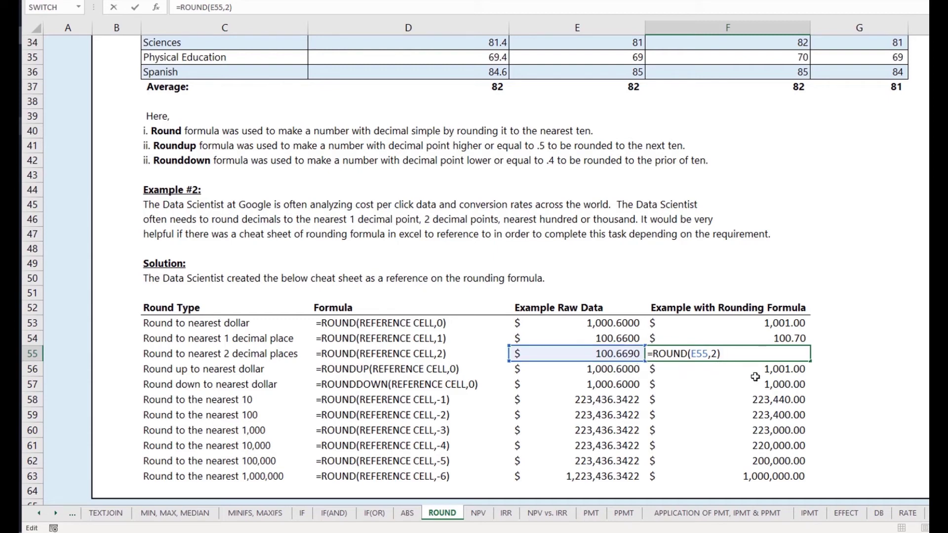
{"action": "key", "text": "Return"}
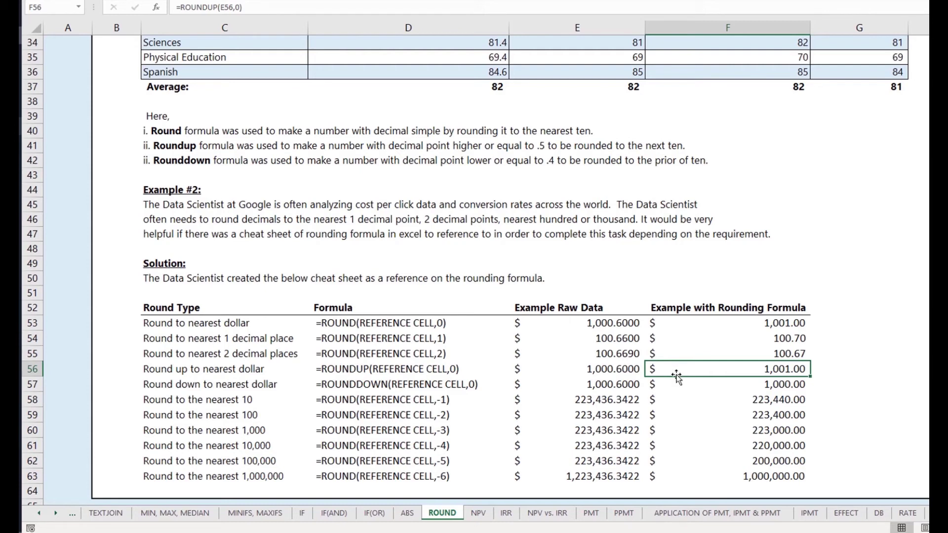
{"action": "key", "text": "F2"}
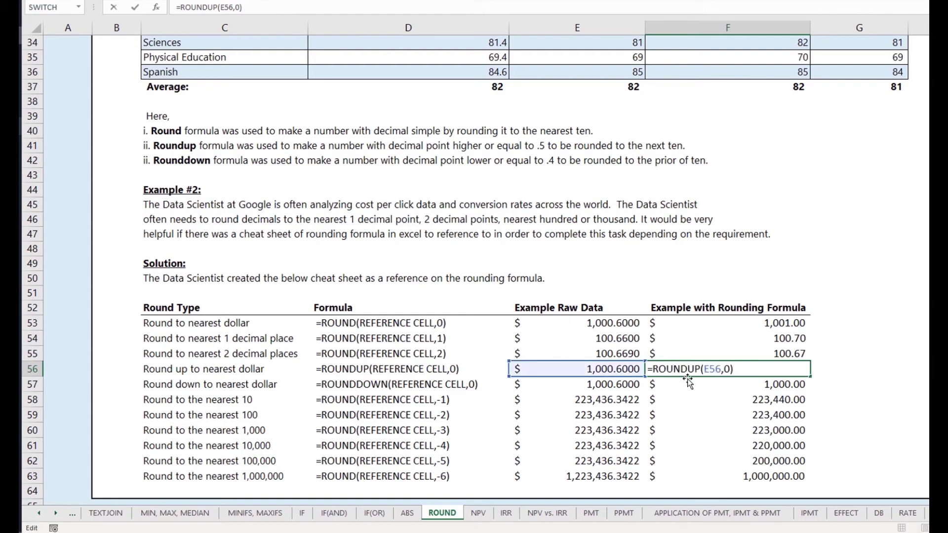
{"action": "key", "text": "Return"}
{"action": "left_click", "coordinate": [743, 368]}
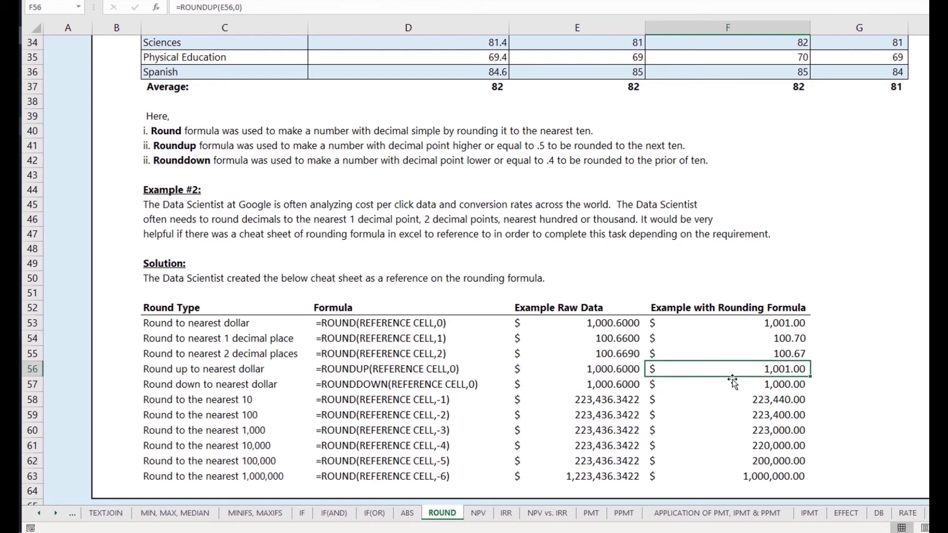
Step: Inspect the cheat sheet's round-down-to-nearest-dollar example formula in F57 and its cell reference, leaving the formula as it is
{"action": "left_click", "coordinate": [732, 385]}
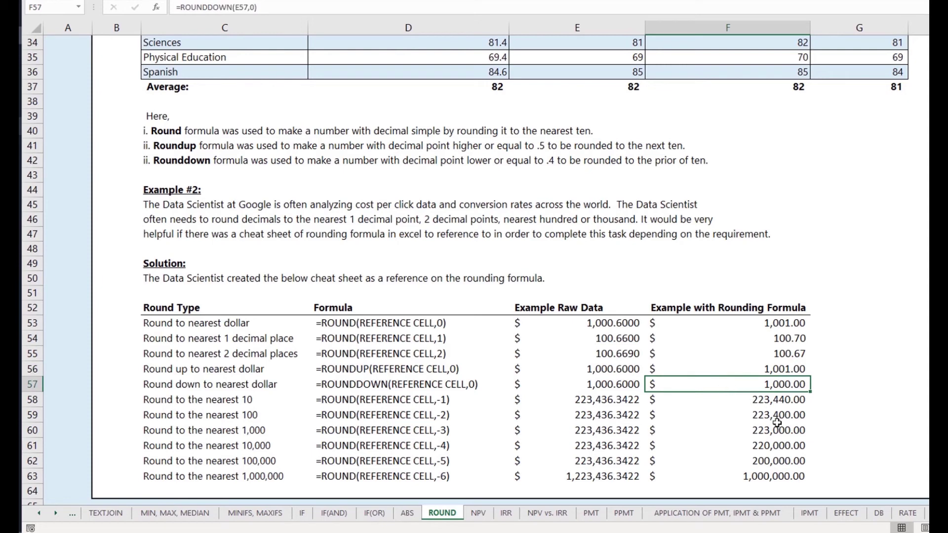
{"action": "key", "text": "F2"}
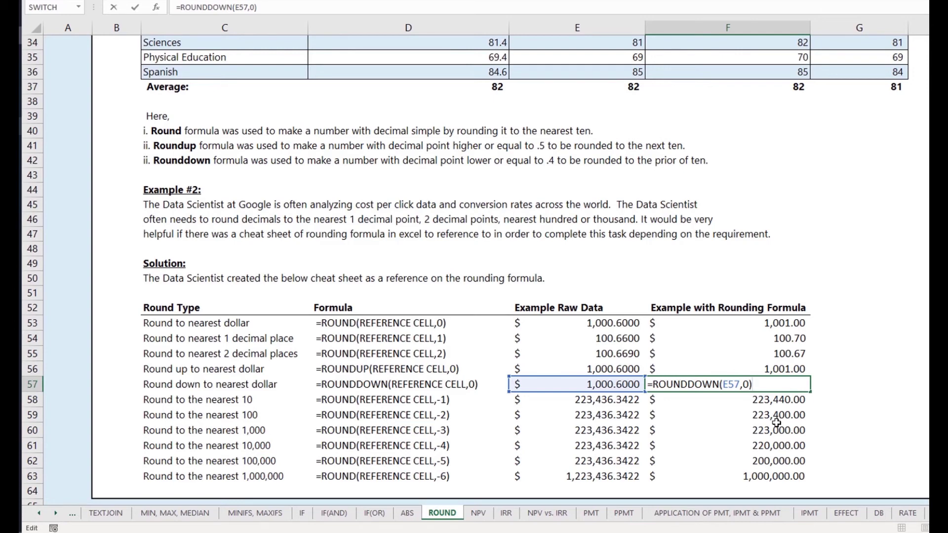
{"action": "key", "text": "Return"}
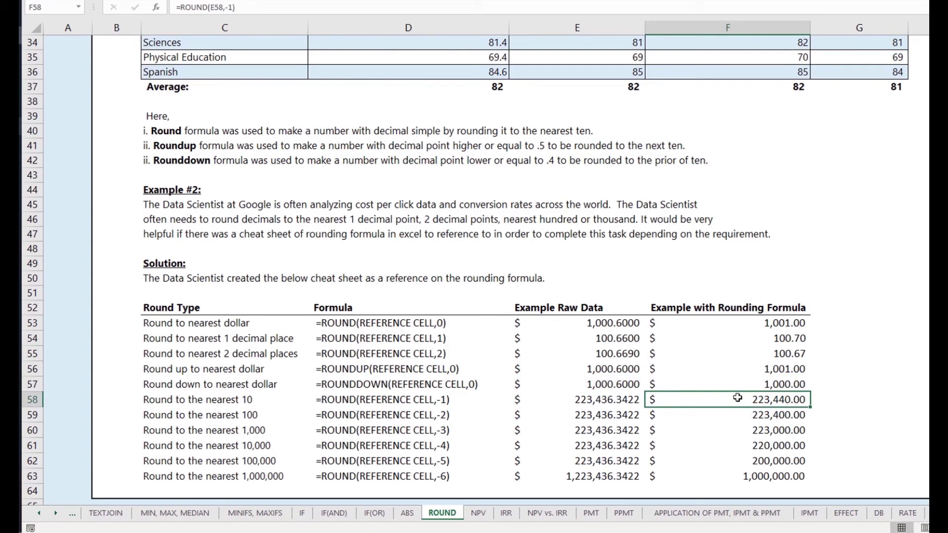
{"action": "left_click", "coordinate": [724, 385]}
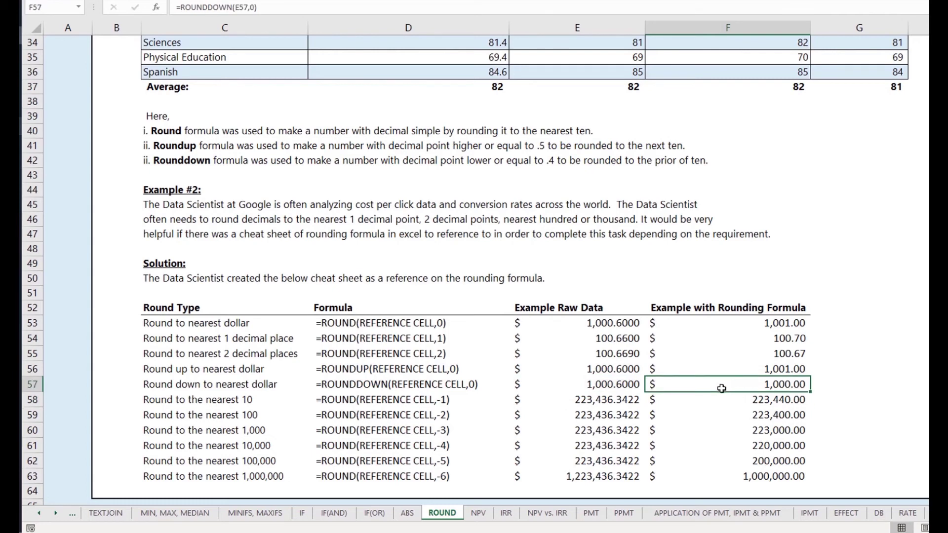
Step: Inspect the nearest-10 ROUND formula in F58 and compare its result with the raw value in E58
{"action": "left_click", "coordinate": [714, 394]}
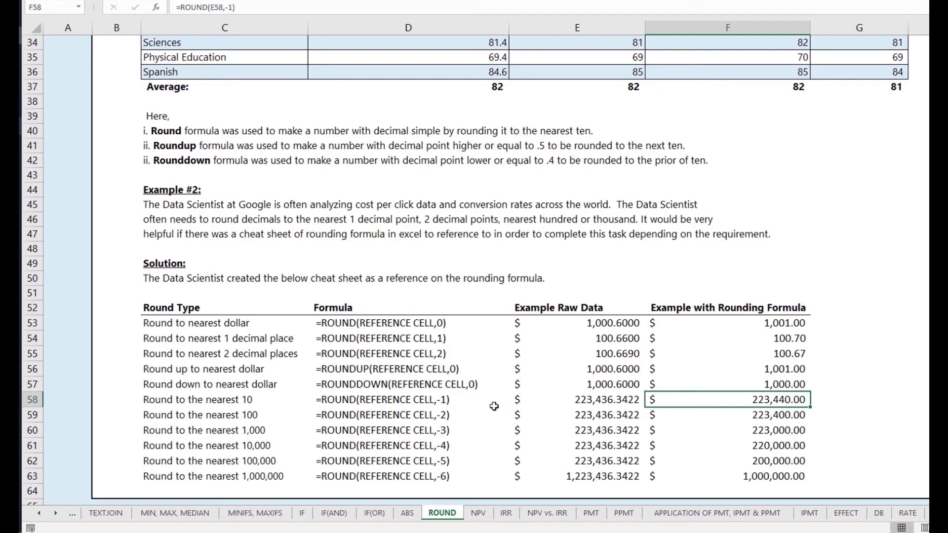
{"action": "key", "text": "F2"}
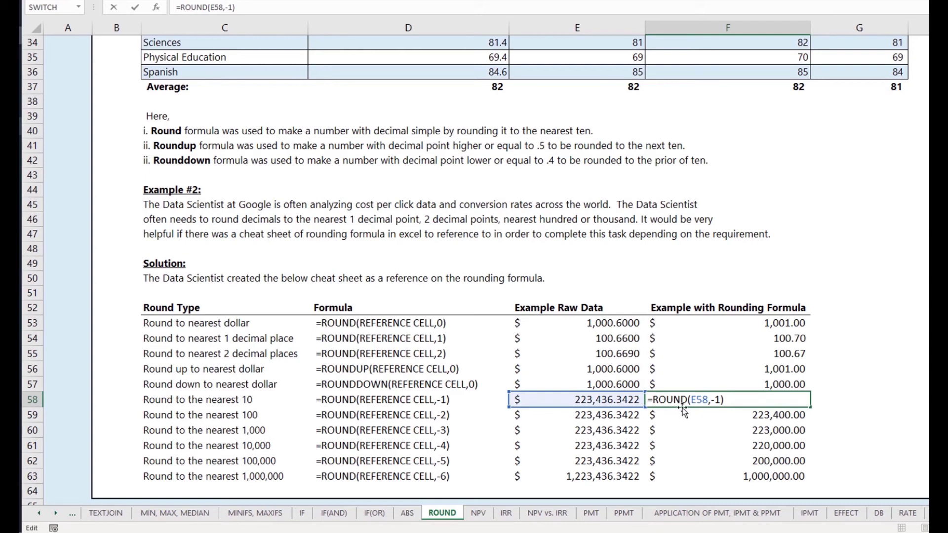
{"action": "key", "text": "Return"}
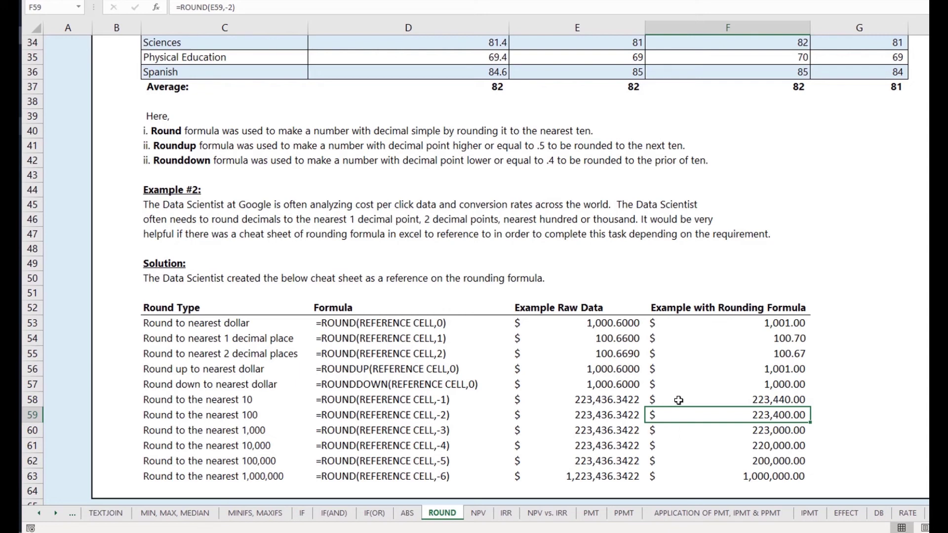
{"action": "left_click", "coordinate": [678, 401]}
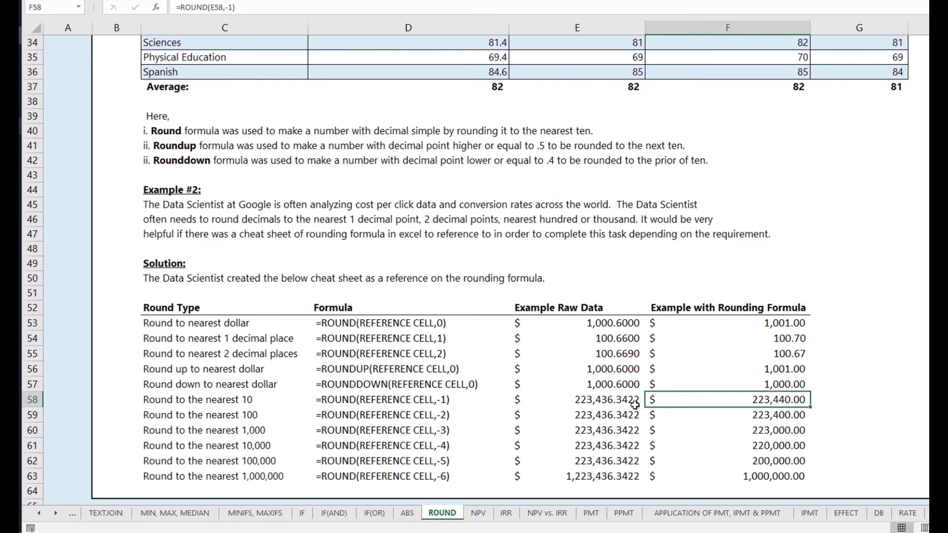
Step: Check the num_digits argument of the nearest-100 ROUND formula in F59 and leave the formula as it is
{"action": "left_click", "coordinate": [743, 416]}
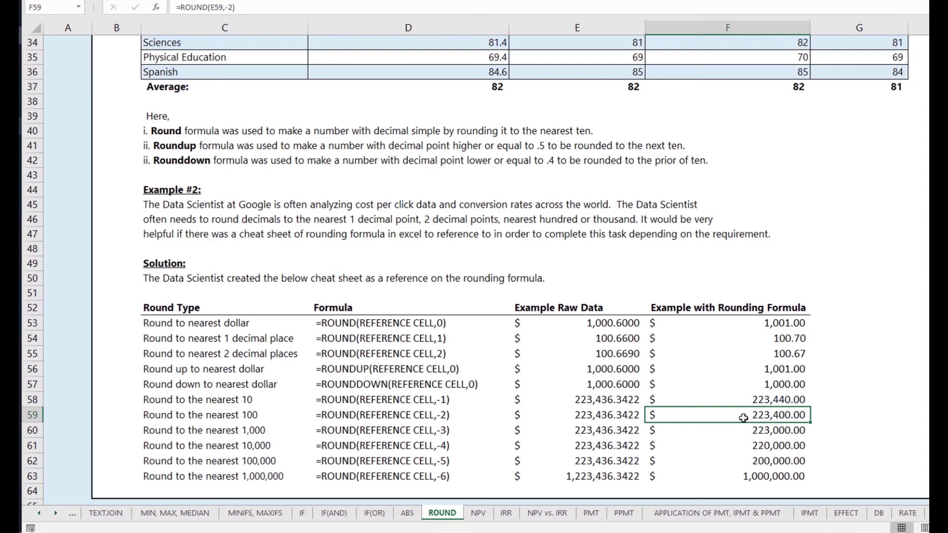
{"action": "double_click", "coordinate": [743, 418]}
{"action": "left_click", "coordinate": [716, 416]}
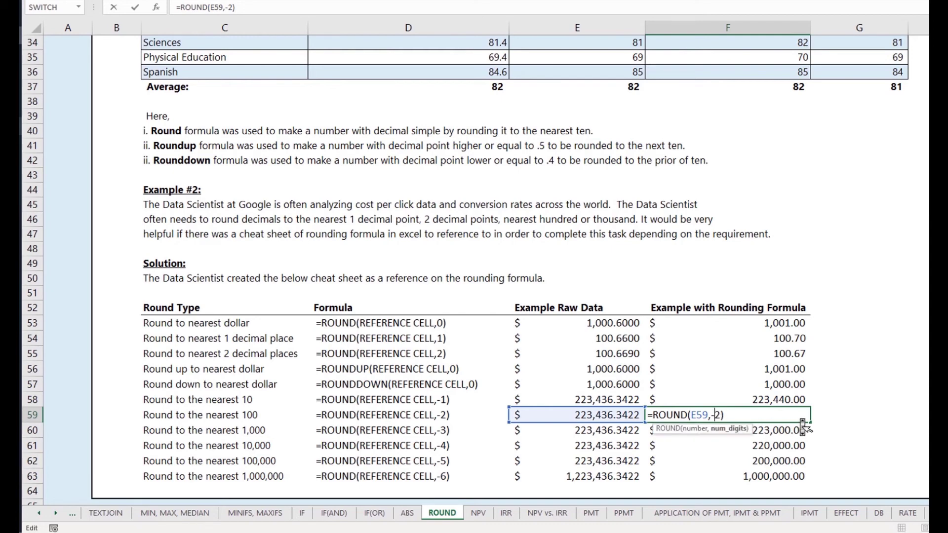
{"action": "key", "text": "Return"}
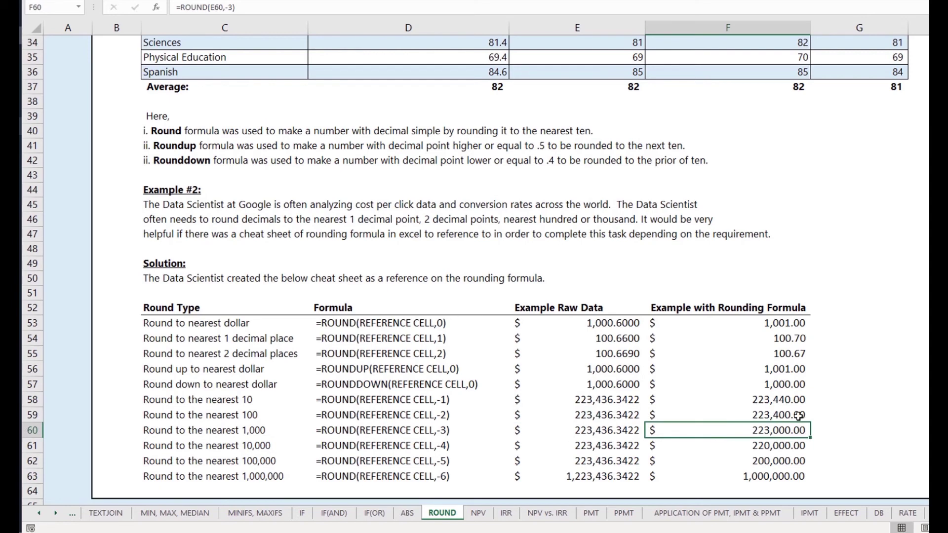
{"action": "left_click", "coordinate": [791, 413]}
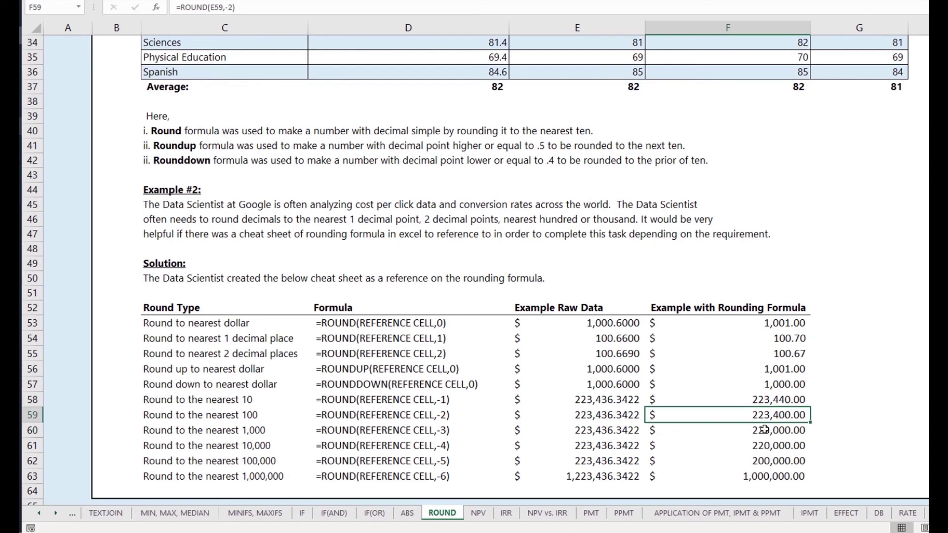
Step: Look at the nearest-1,000 example in F60 and go through the reference formulas in D60 to D63, up to nearest 1,000,000
{"action": "left_click", "coordinate": [738, 434]}
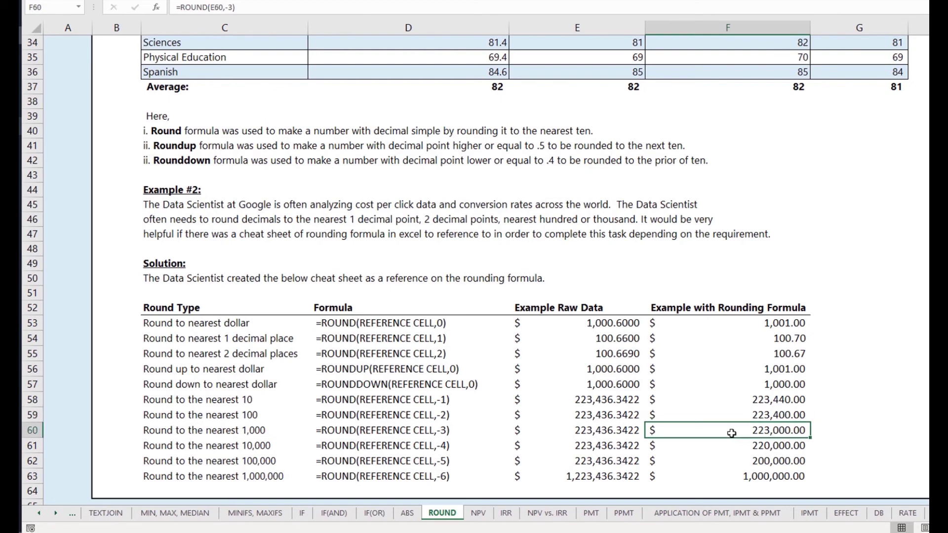
{"action": "left_click", "coordinate": [451, 430]}
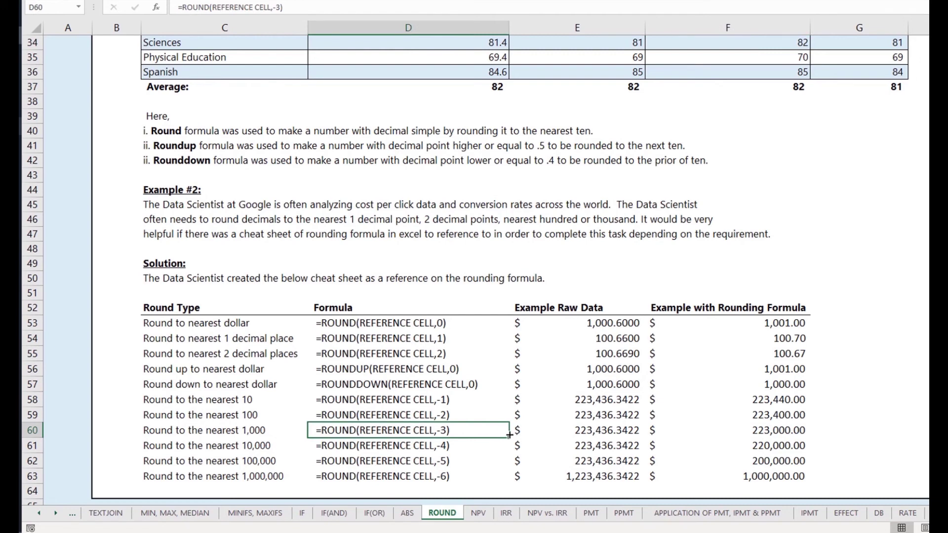
{"action": "left_click", "coordinate": [464, 447]}
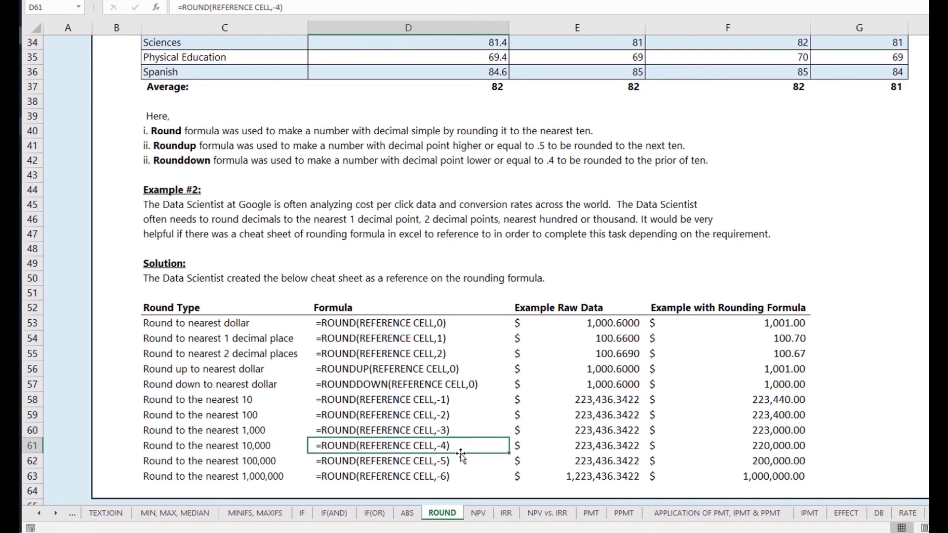
{"action": "left_click", "coordinate": [447, 463]}
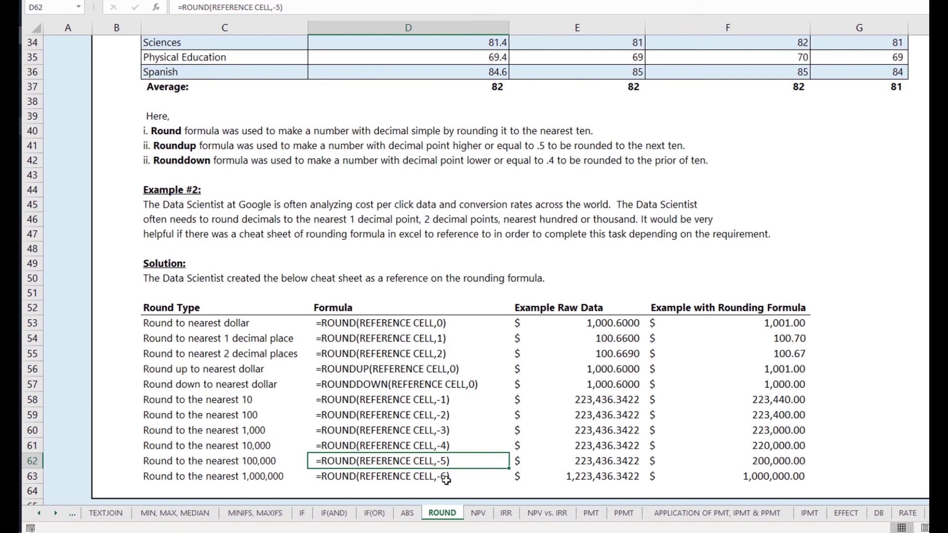
{"action": "left_click", "coordinate": [449, 480]}
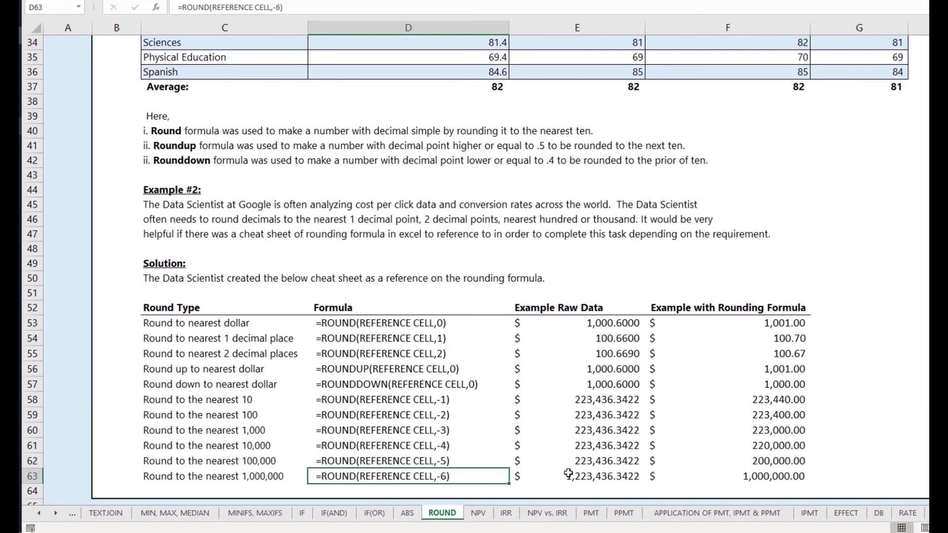
Step: Compare the raw value in E63 with the nearest-1,000,000 formula in F63, and select the cheat sheet's reference formulas in D53:D63
{"action": "left_click", "coordinate": [629, 481]}
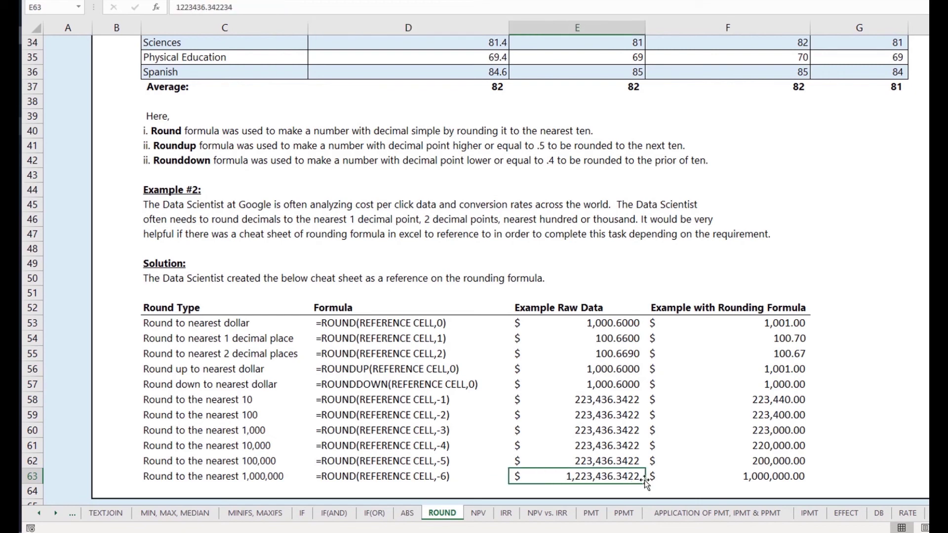
{"action": "double_click", "coordinate": [804, 482]}
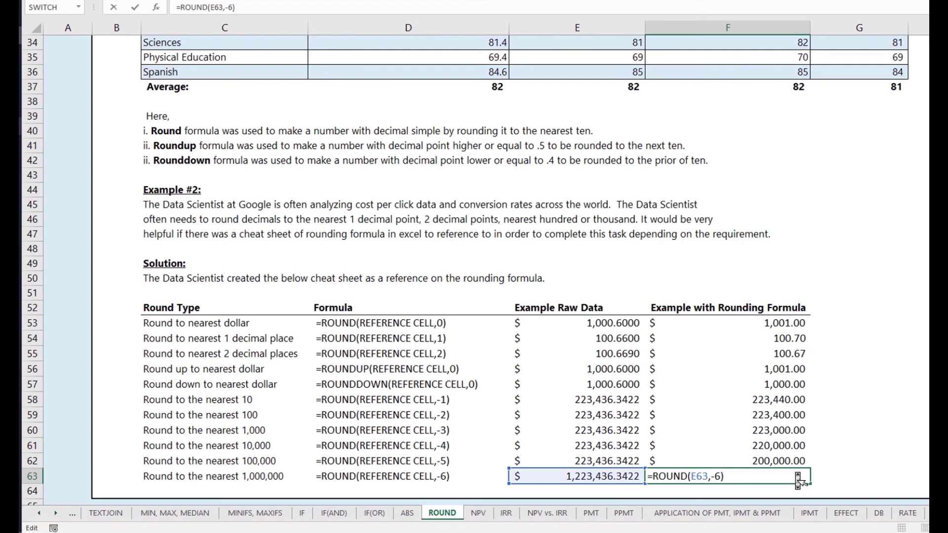
{"action": "key", "text": "Return"}
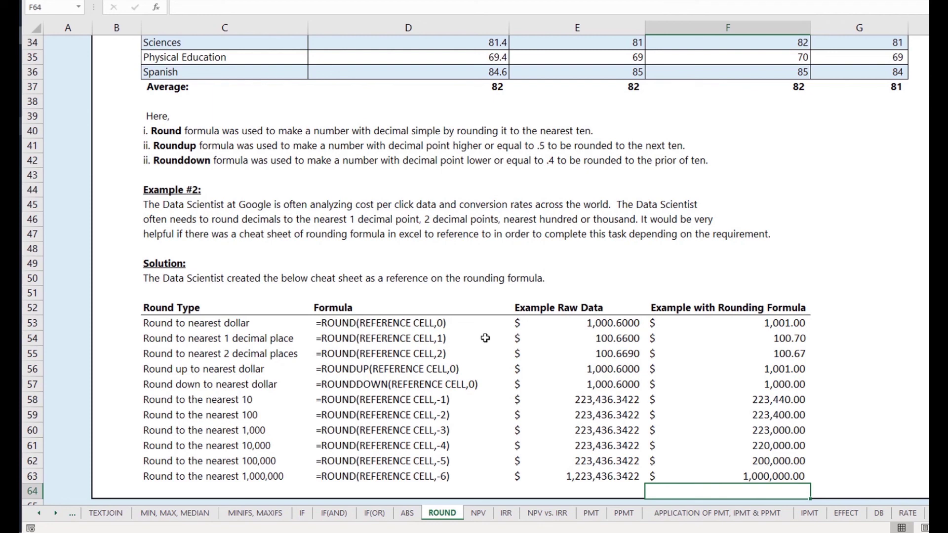
{"action": "left_click", "coordinate": [444, 485]}
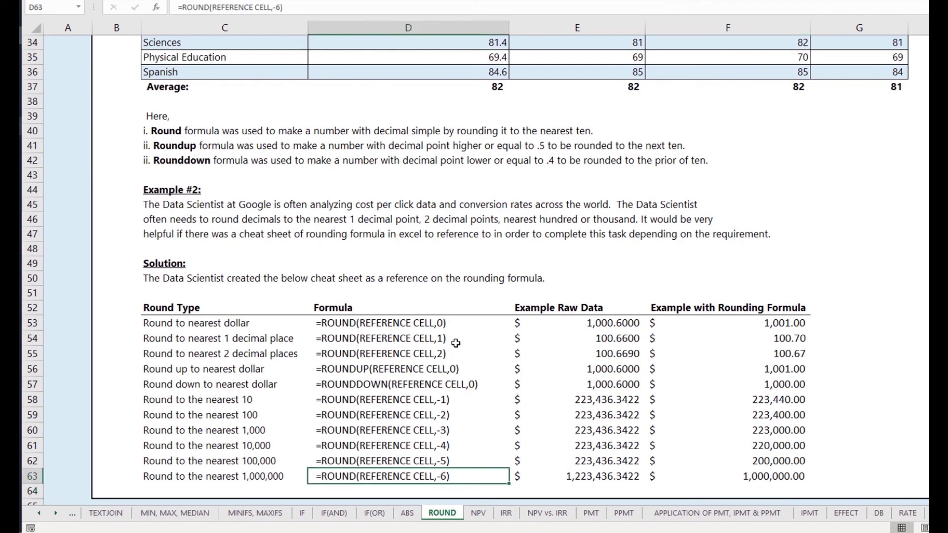
{"action": "left_click", "coordinate": [453, 323], "text": "shift"}
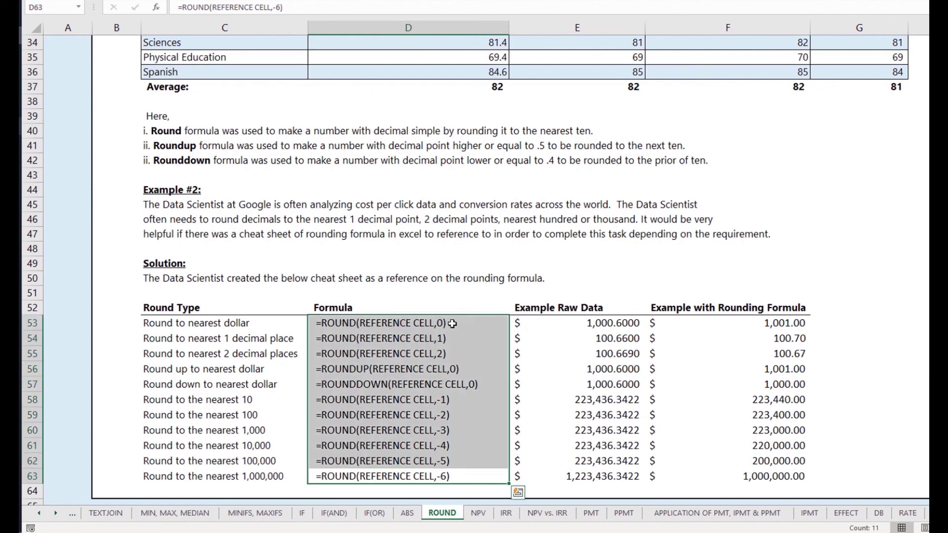